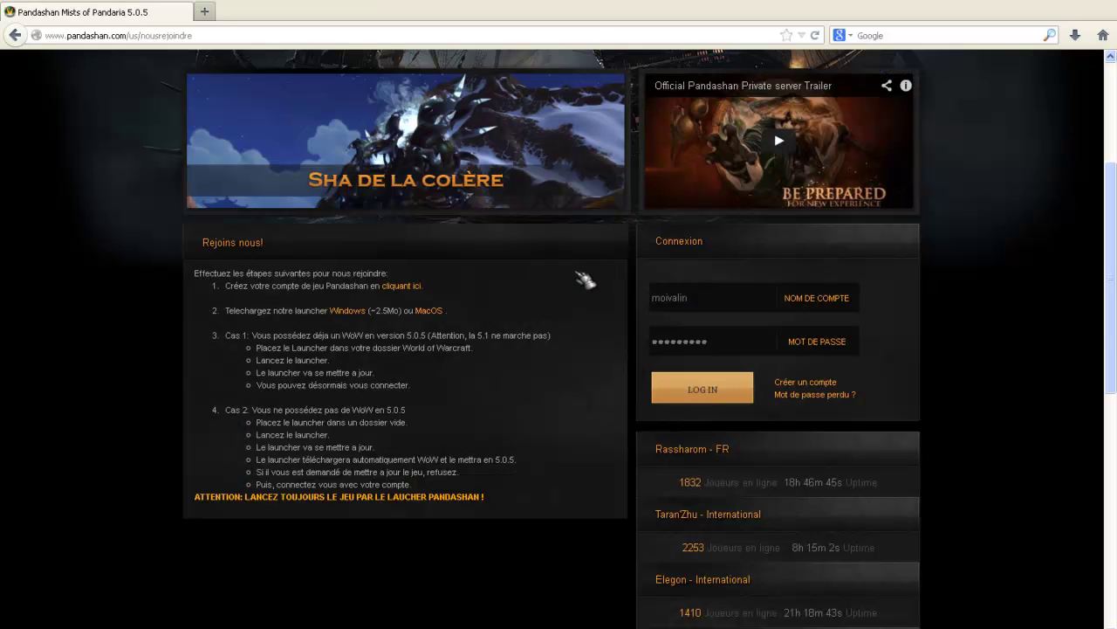
Open the Accueil page of the Pandashan site and look through its news.
scroll(572, 316, "up", 5)
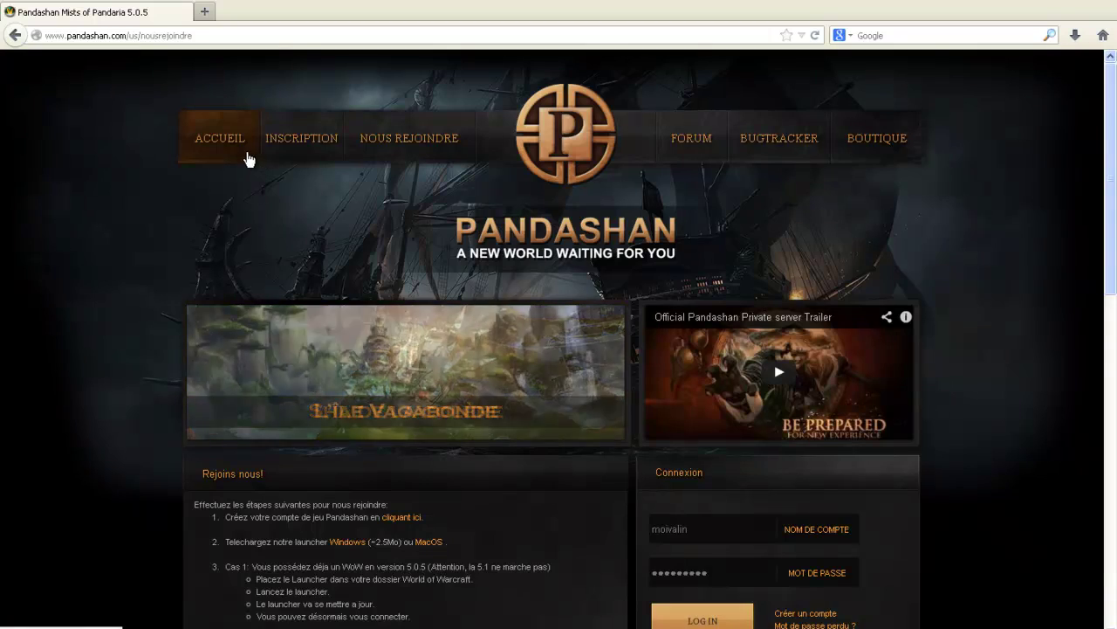
left_click(245, 154)
scroll(210, 210, "down", 5)
scroll(130, 230, "up", 5)
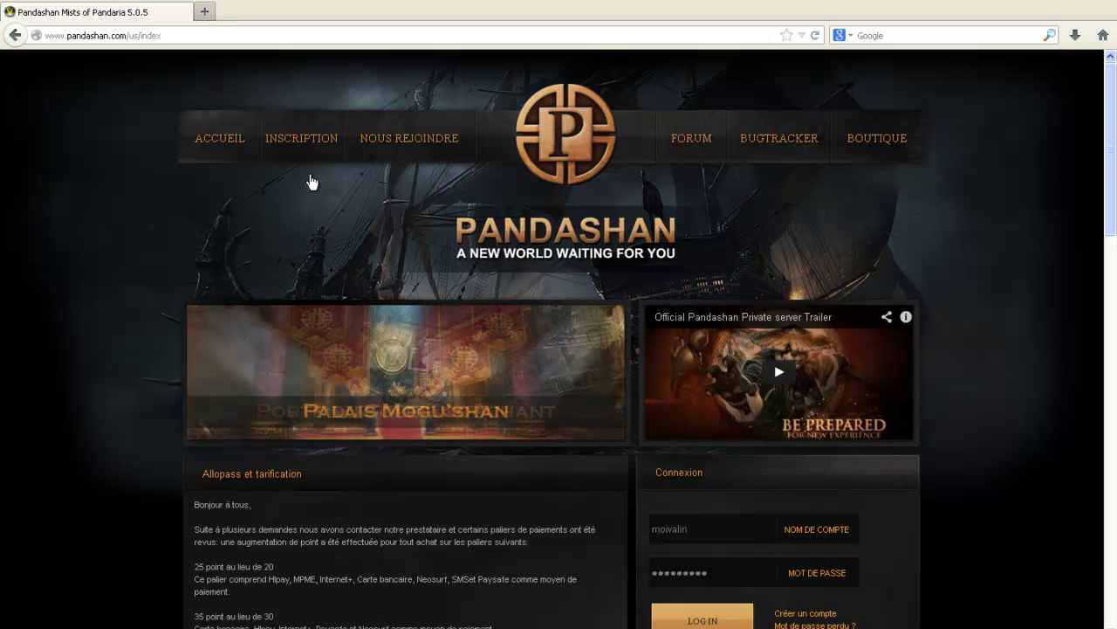
Open the Inscription page and review the fields of the account registration form.
left_click(316, 145)
scroll(42, 330, "down", 4)
scroll(43, 330, "down", 2)
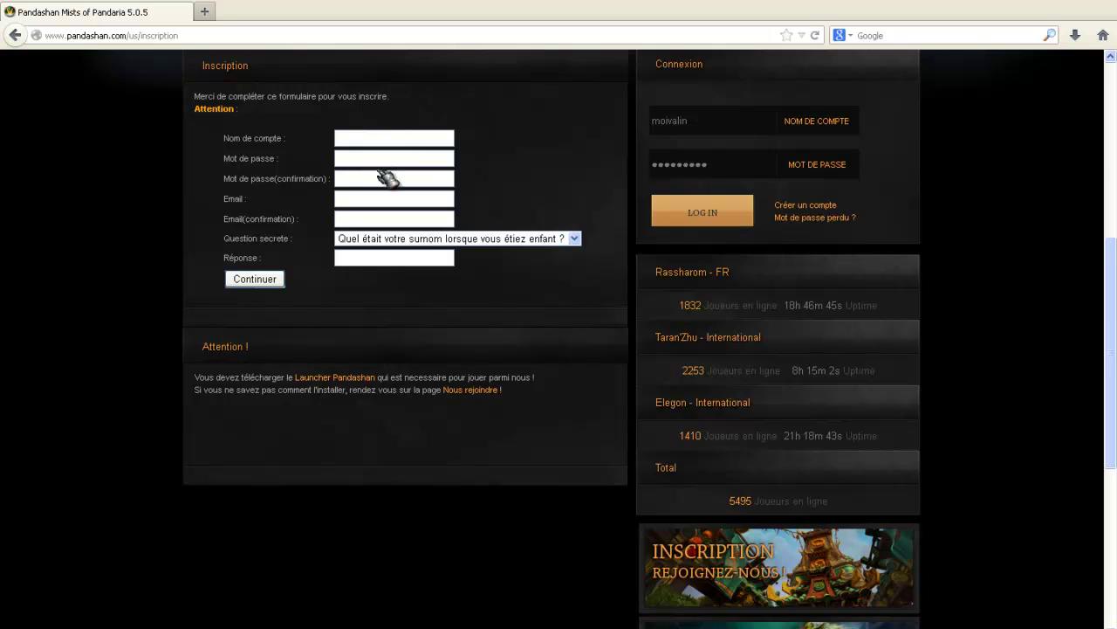
scroll(145, 260, "up", 5)
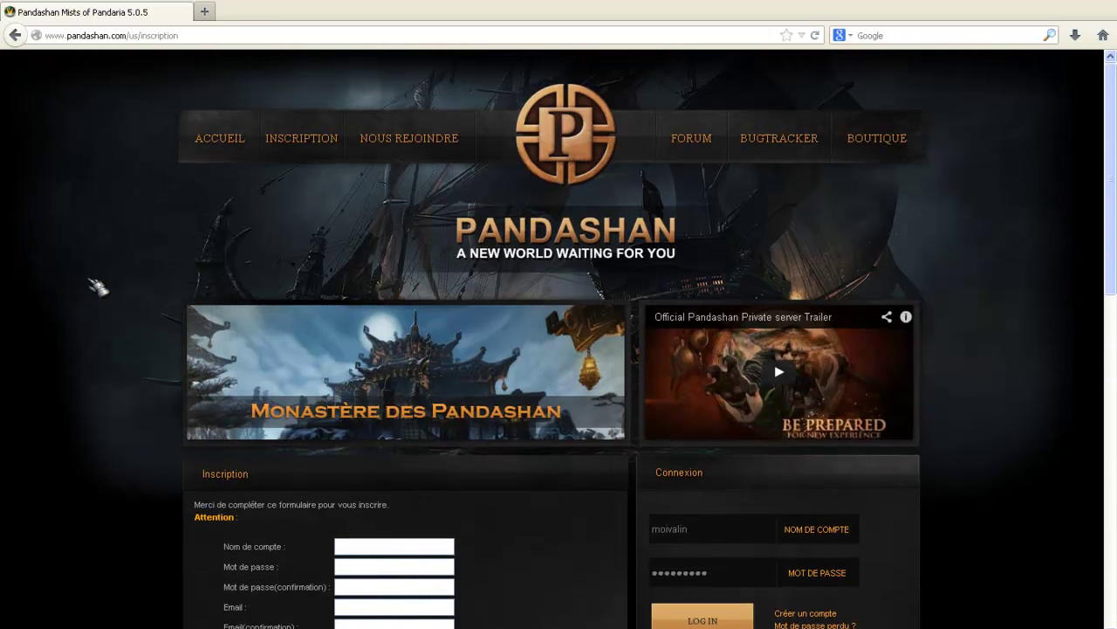
scroll(99, 299, "down", 4)
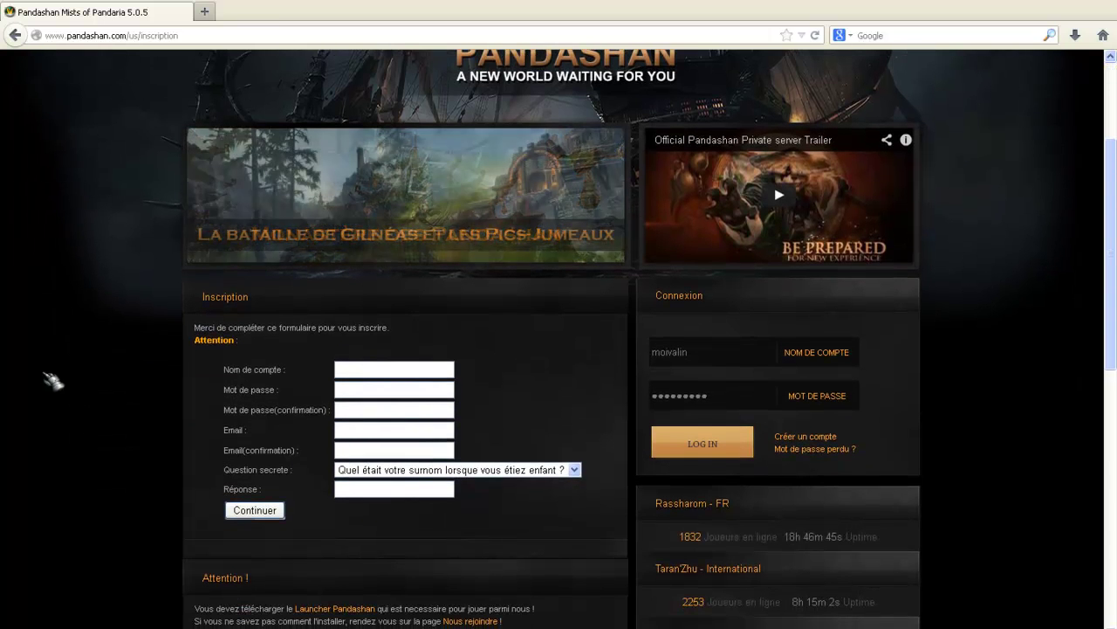
scroll(38, 390, "up", 4)
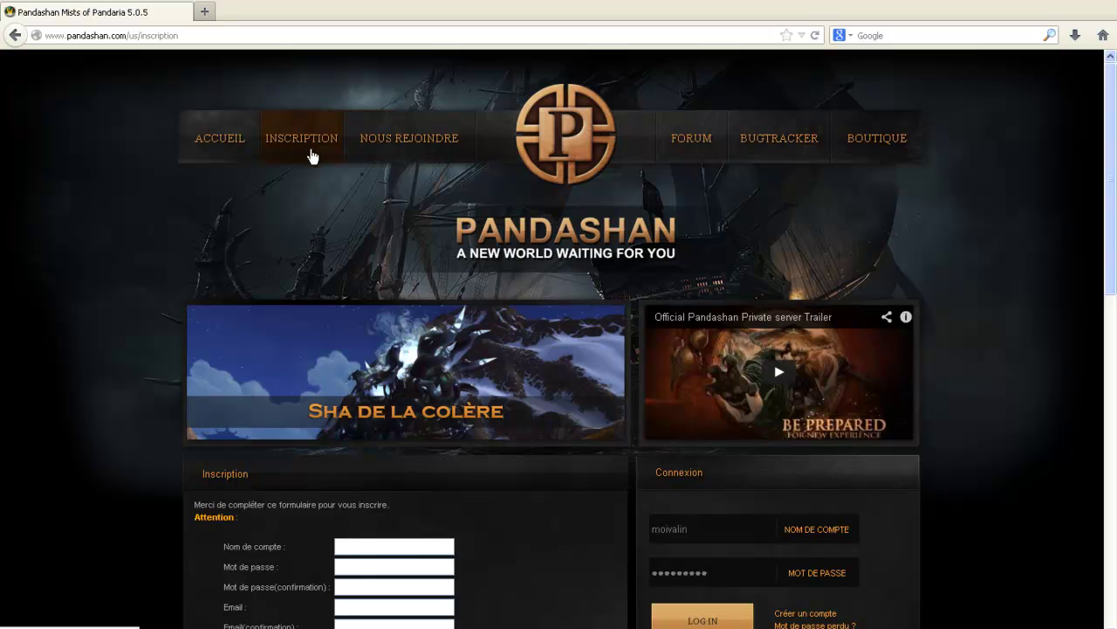
Open the Nous rejoindre page and view its instructions for joining the server.
left_click(417, 148)
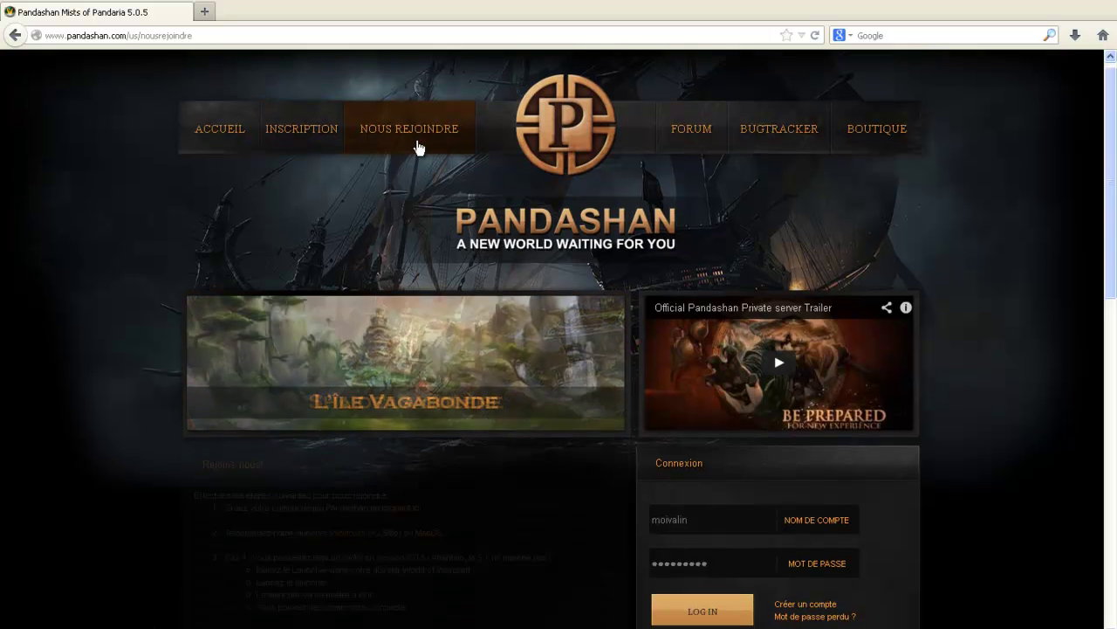
scroll(86, 264, "up", 5)
scroll(246, 402, "down", 4)
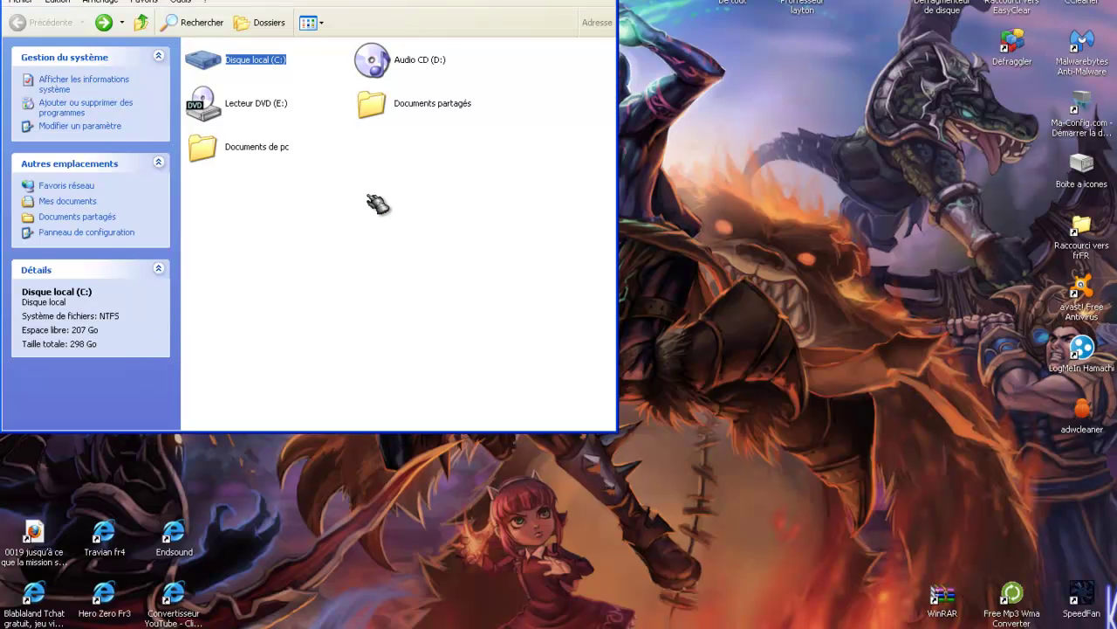
Open the Téléchargements folder inside Documents de pc and move its window to a free area of the desktop.
double_click(288, 149)
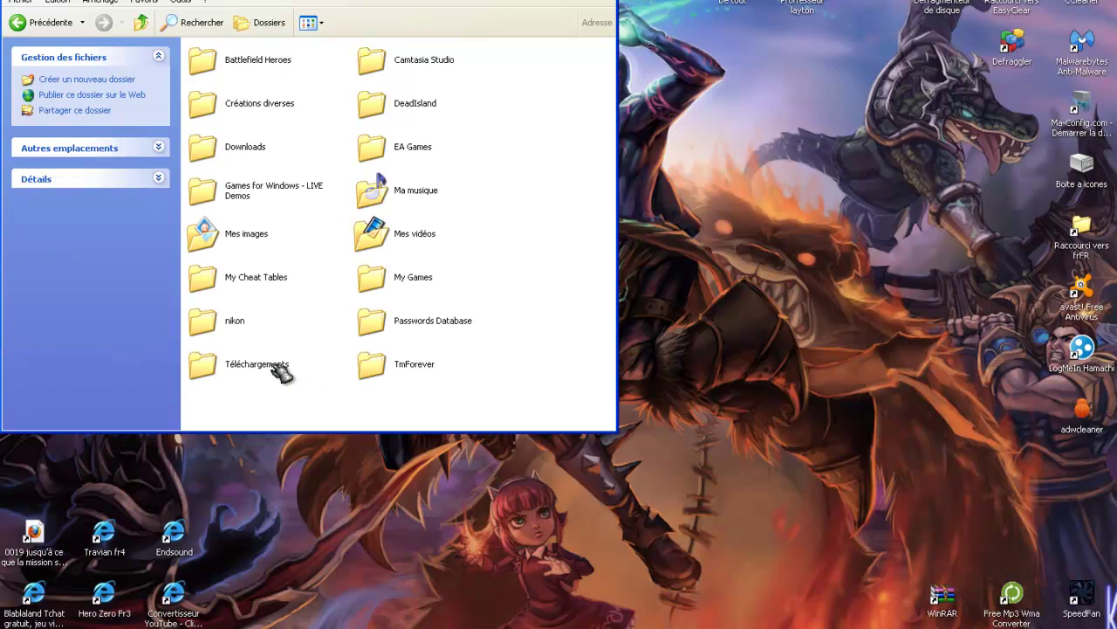
left_click(279, 368)
double_click(280, 368)
left_click_drag(511, 2, 1014, 150)
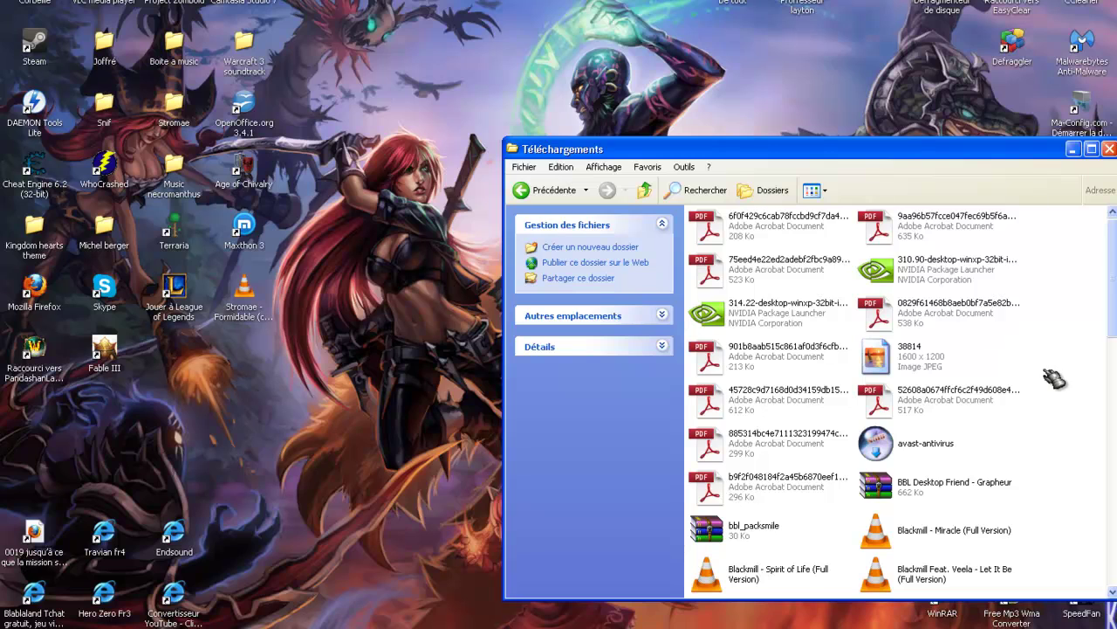
Go back from Téléchargements to Mes documents and clear the folder selection.
left_click(553, 199)
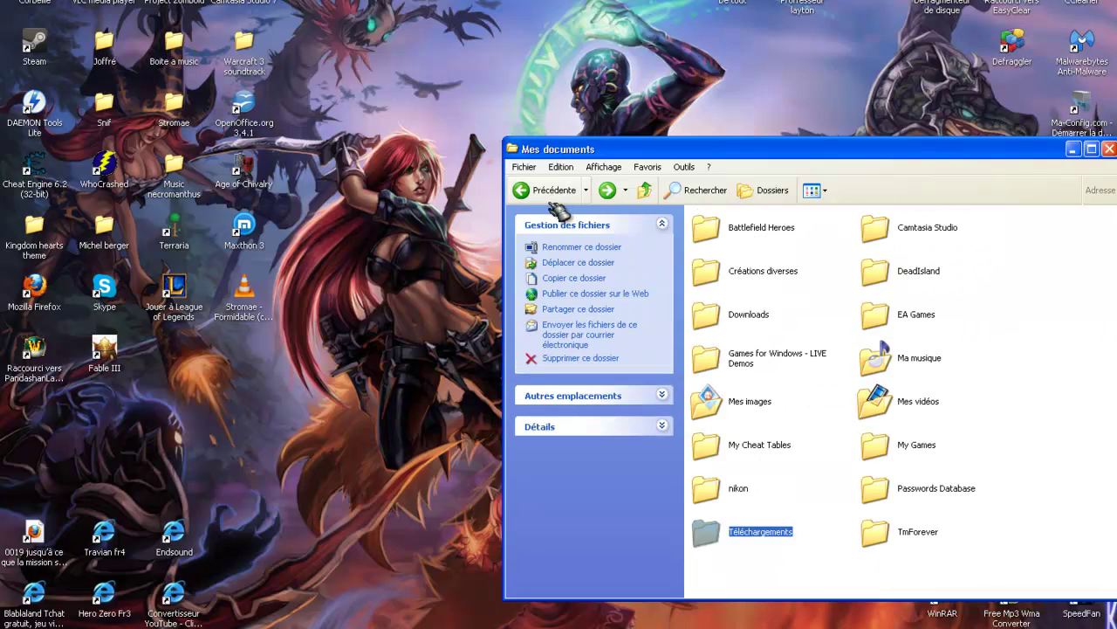
left_click(760, 535)
left_click(1039, 351)
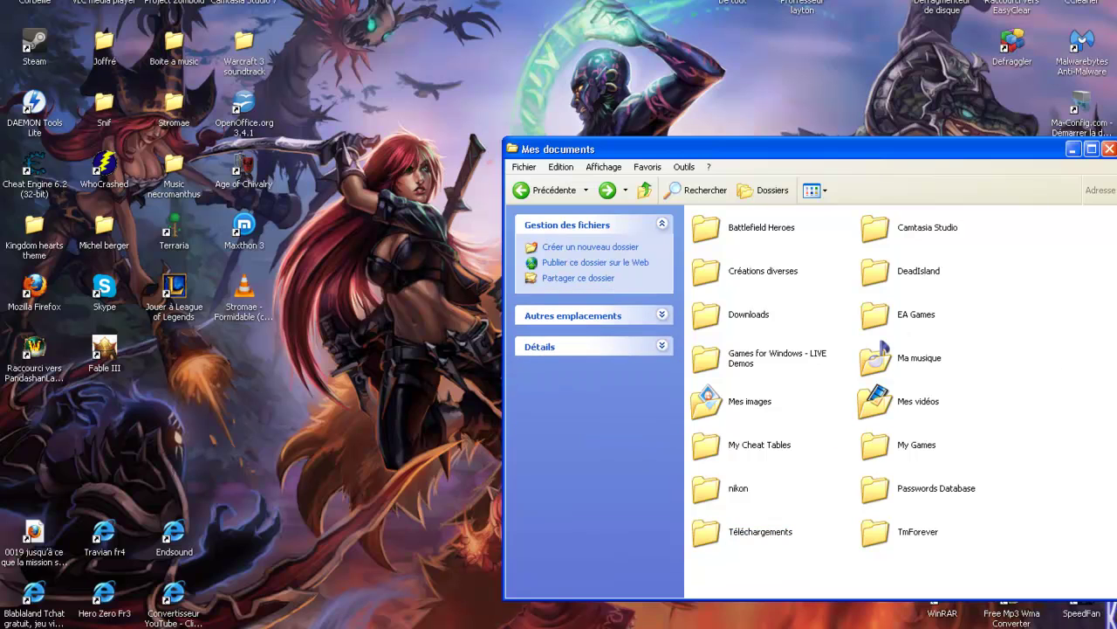
Open the Wowo folder in Program Files on Disque local (C:) in a second window, keeping Mes documents beside it.
key("super")
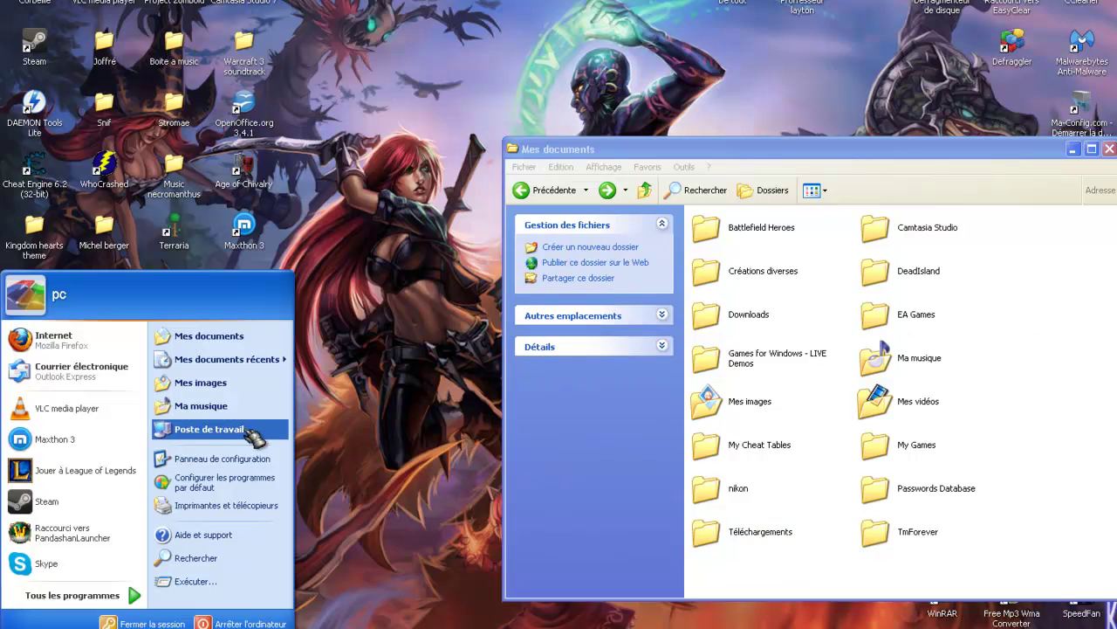
left_click(250, 433)
double_click(249, 66)
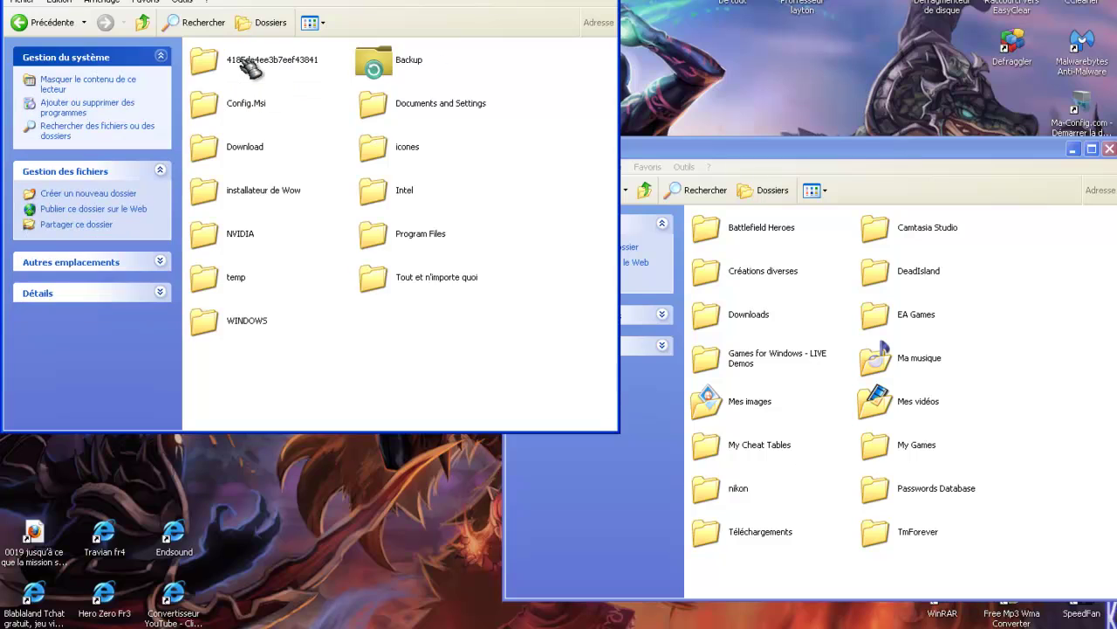
double_click(403, 238)
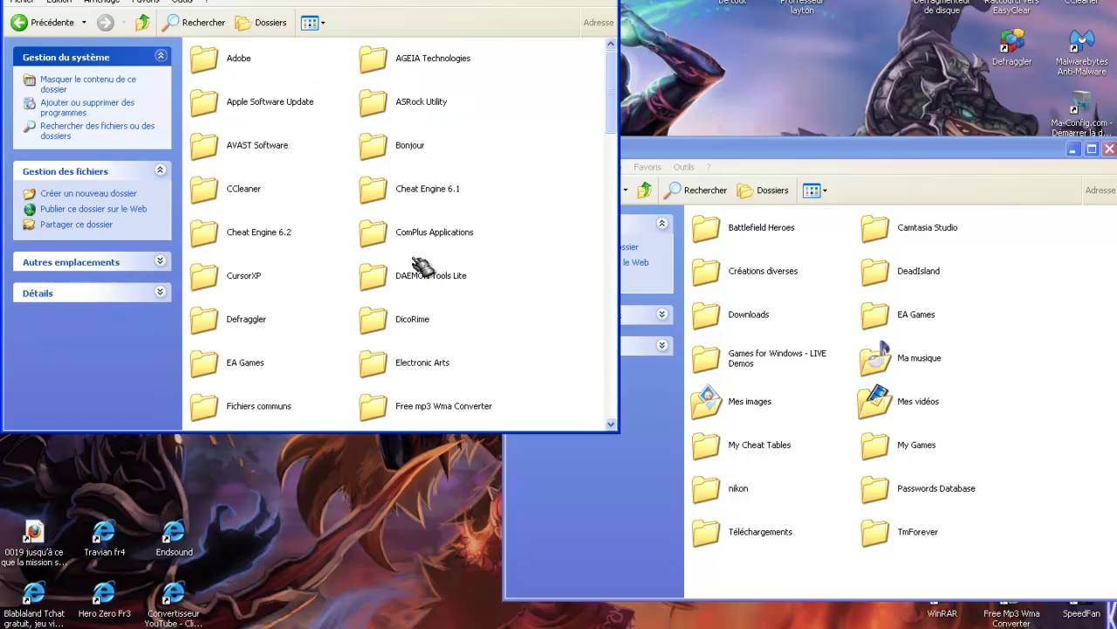
scroll(424, 267, "down", 10)
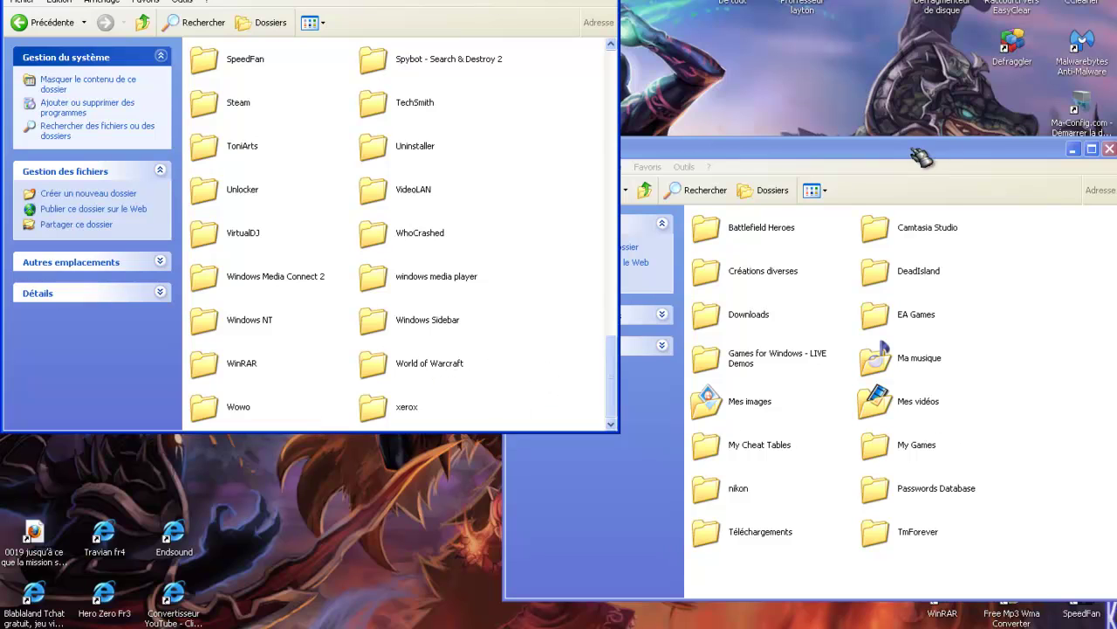
left_click_drag(924, 159, 930, 198)
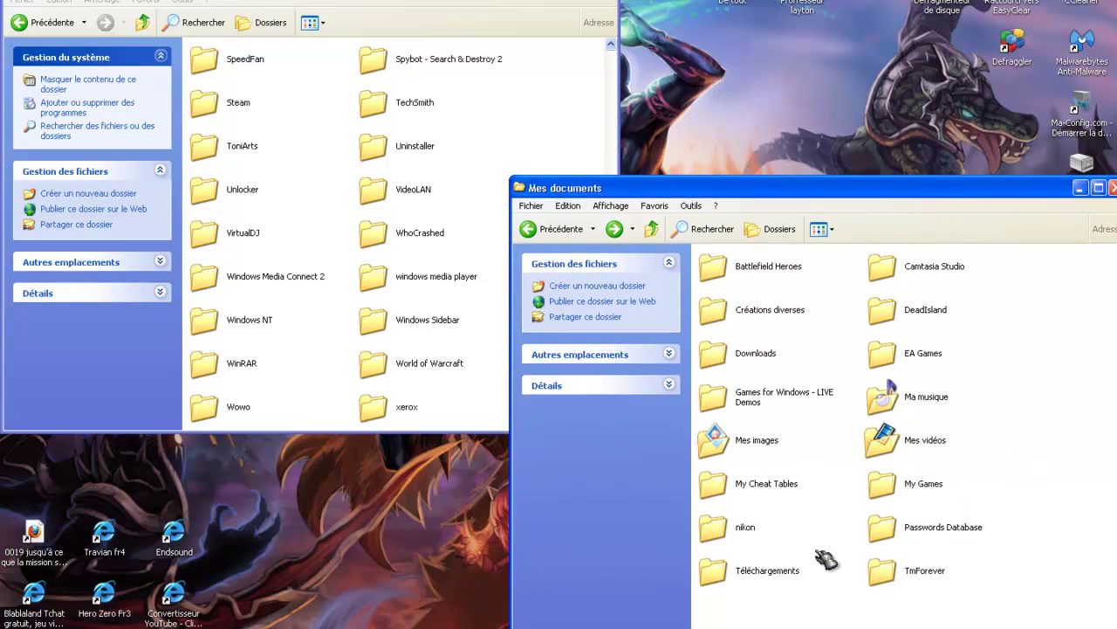
double_click(222, 415)
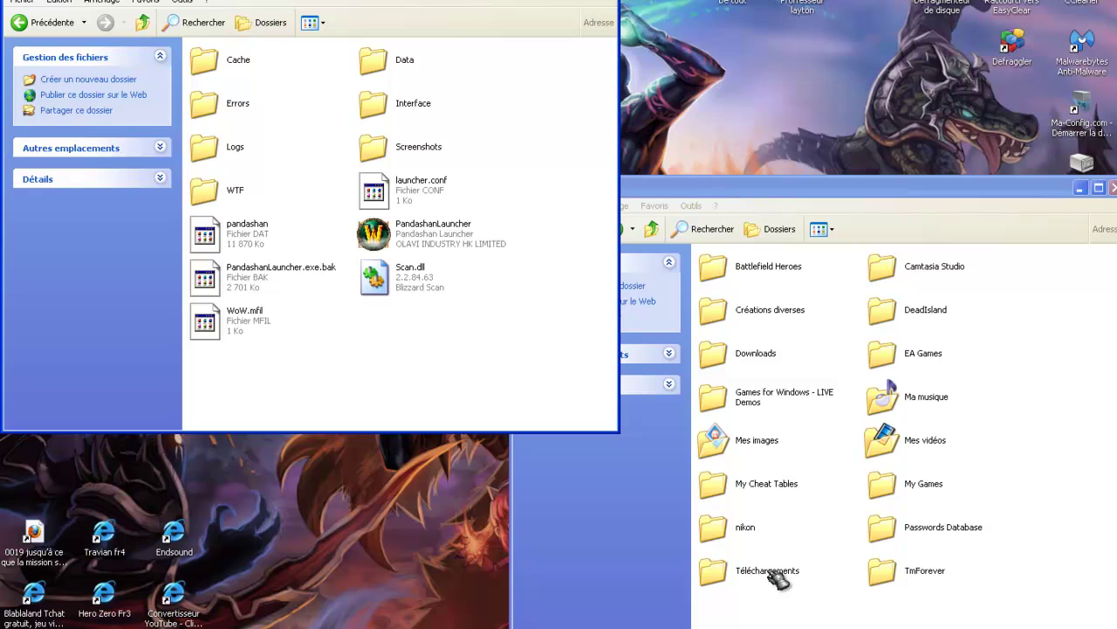
Examine the PandashanLauncher file and its details in the Wowo game folder.
left_click(433, 236)
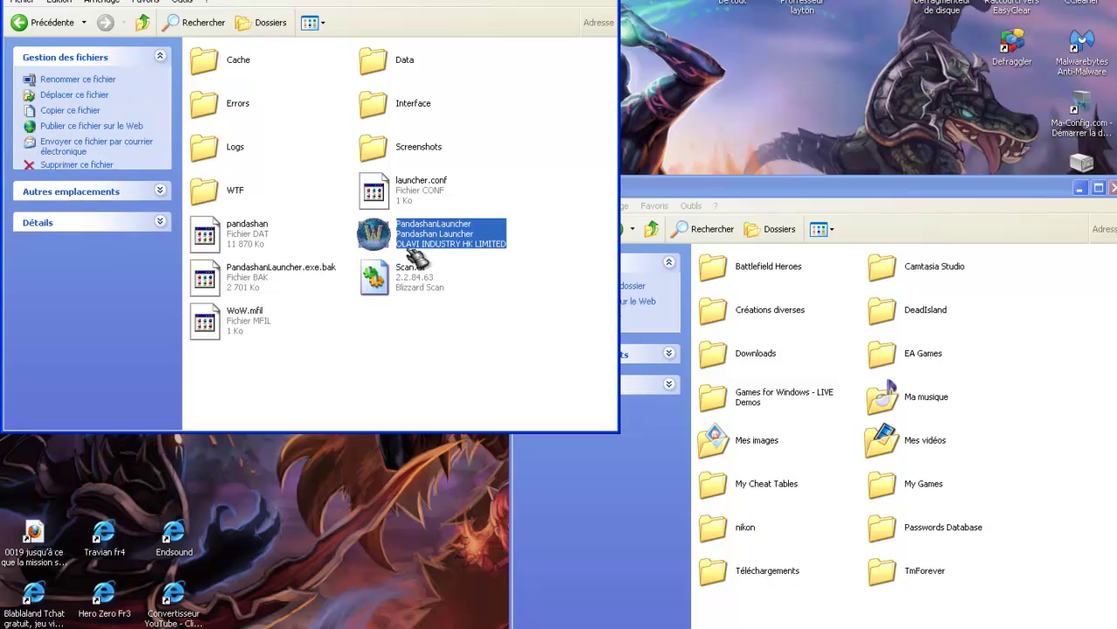
left_click(765, 583)
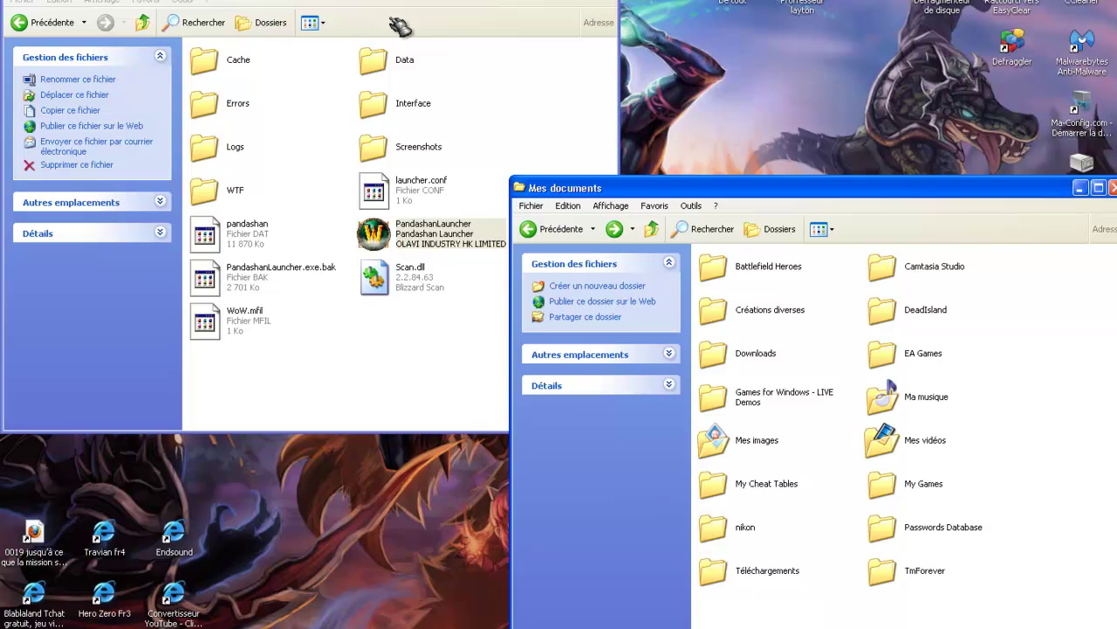
left_click(436, 3)
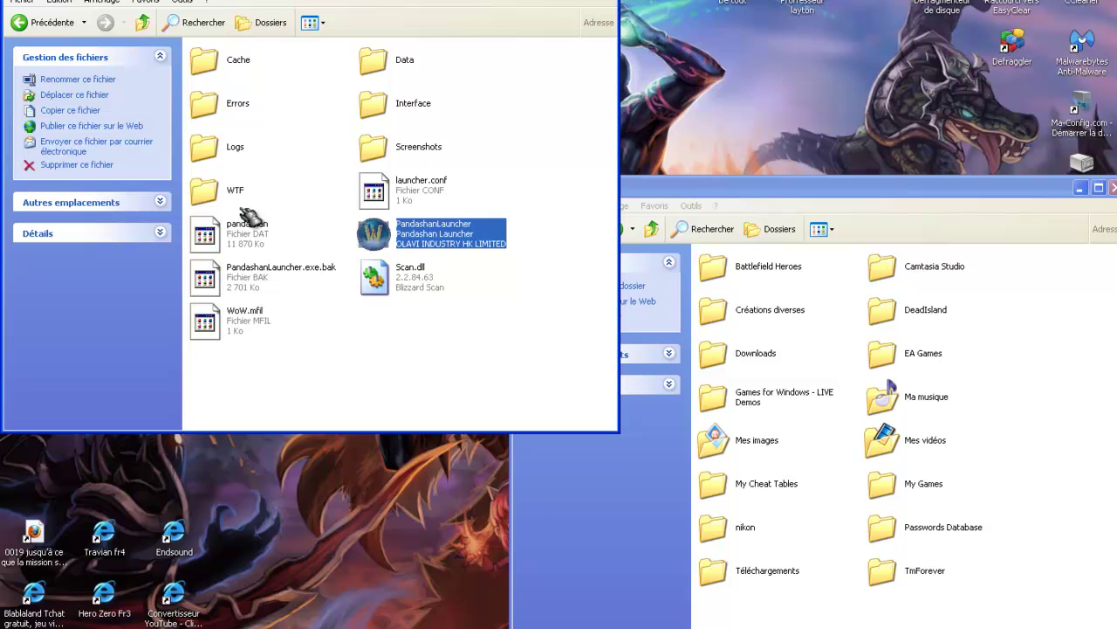
left_click(559, 299)
left_click(461, 231)
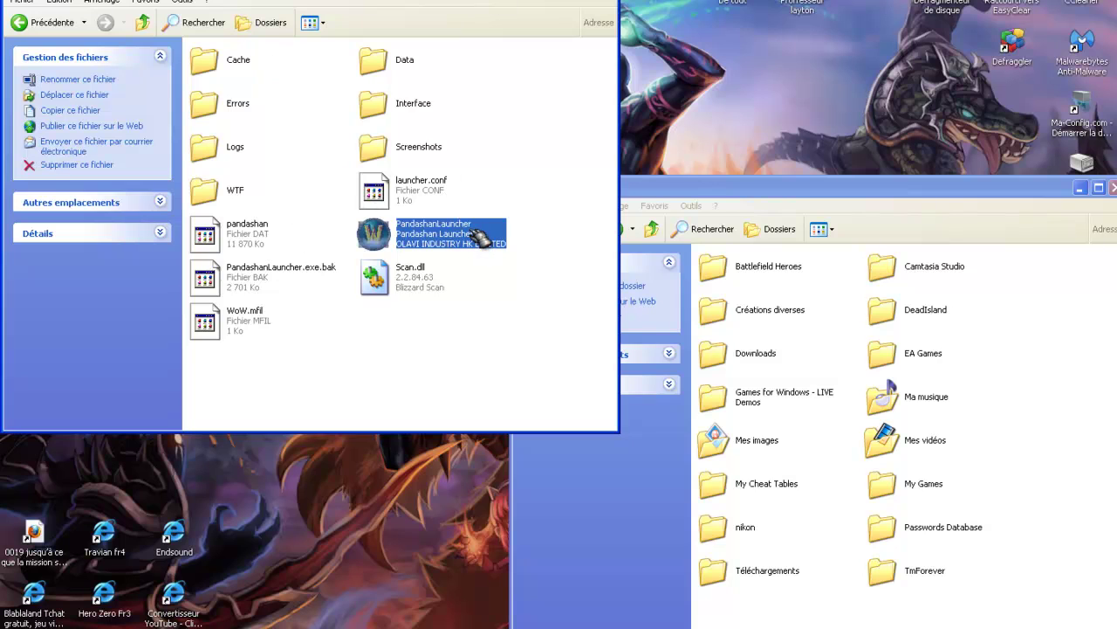
mouse_move(480, 235)
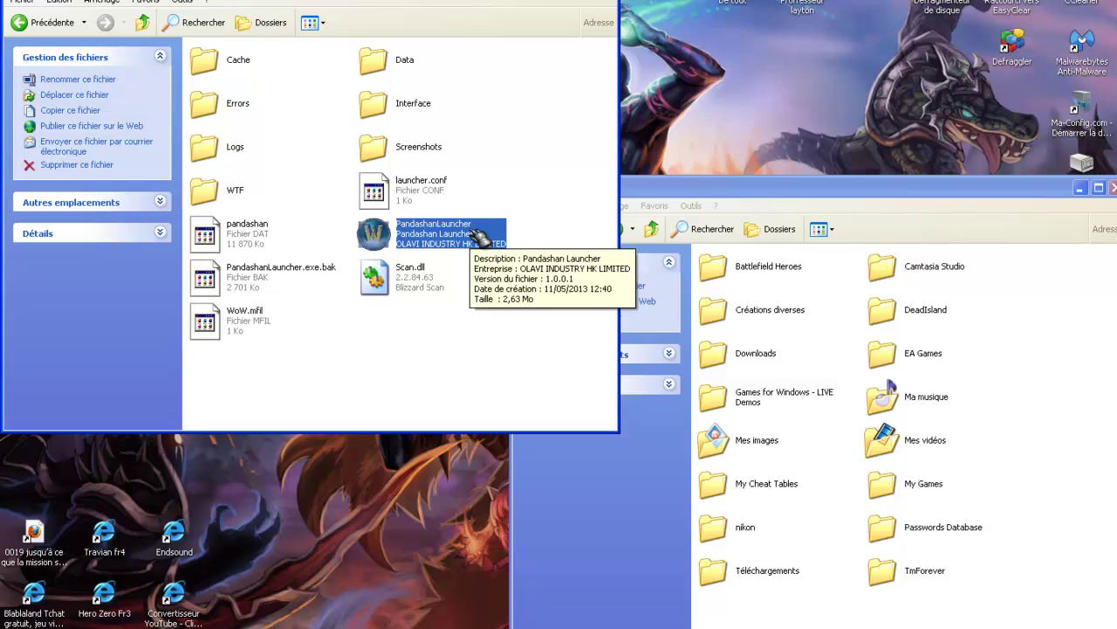
left_click(515, 323)
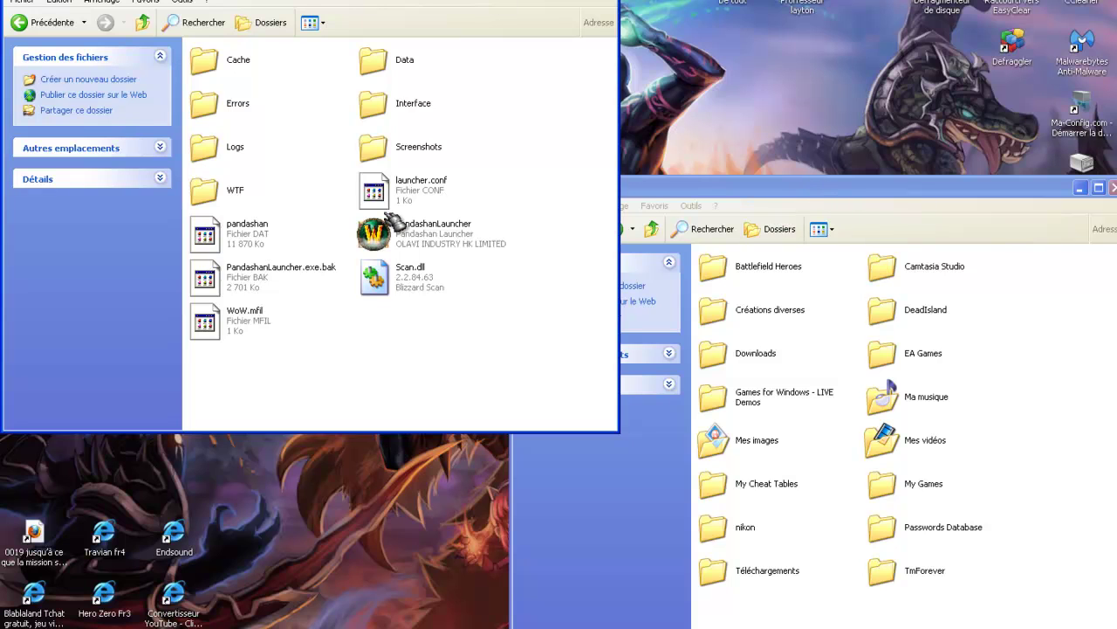
Close the Mes documents window, leaving only the Wowo folder open.
mouse_move(807, 188)
left_mouse_down()
mouse_move(789, 175)
mouse_move(799, 192)
left_mouse_up()
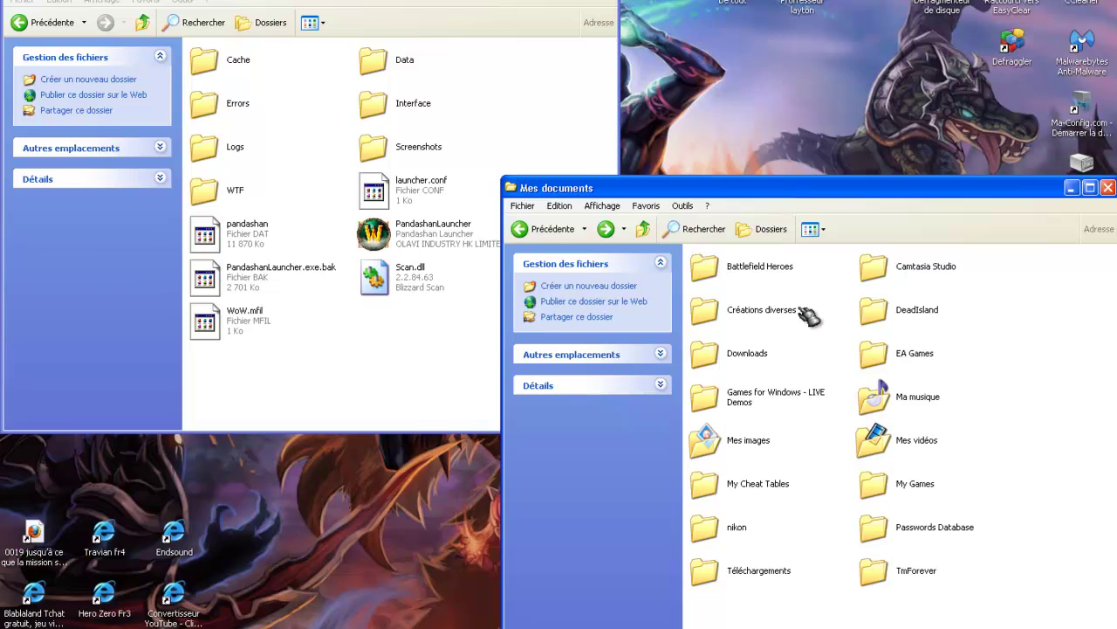
left_click(319, 162)
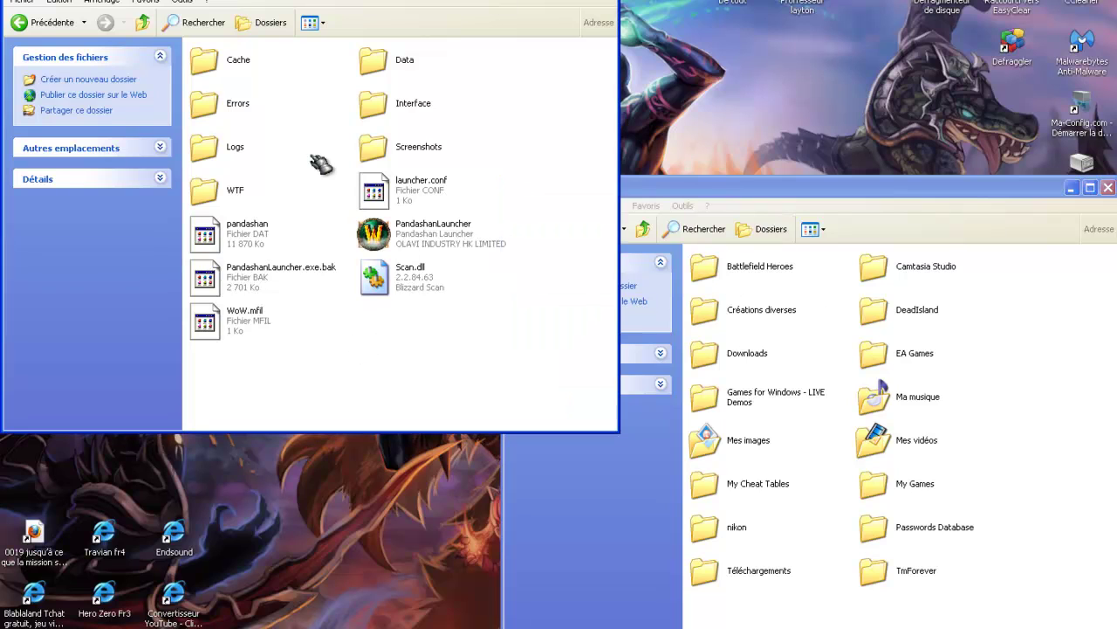
left_click_drag(504, 58, 241, 341)
left_click(367, 390)
left_click_drag(896, 196, 867, 192)
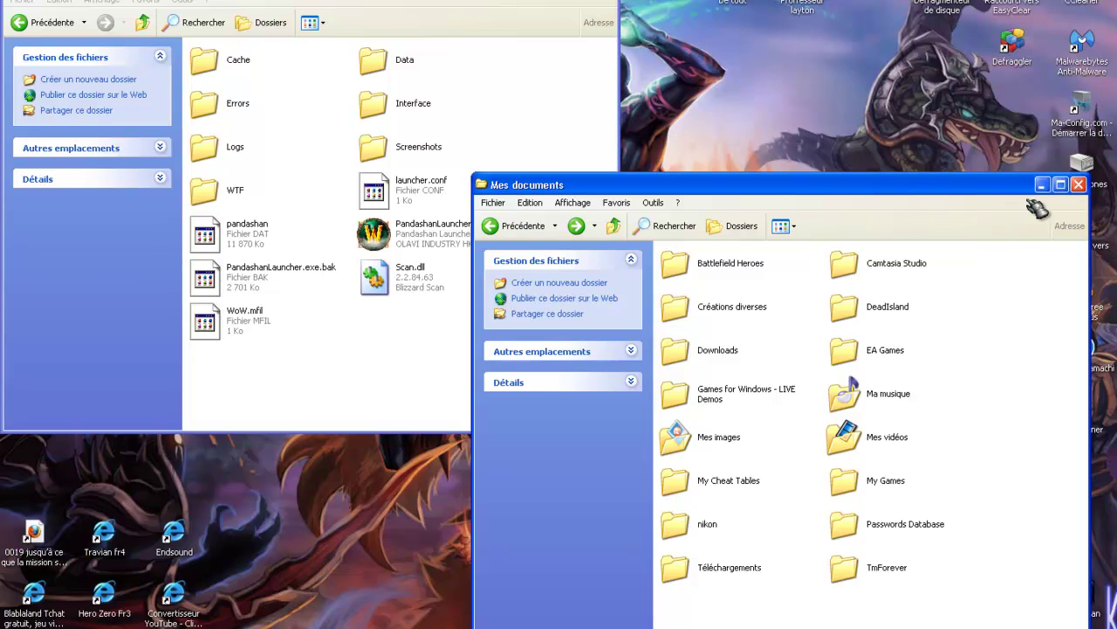
left_click(1078, 184)
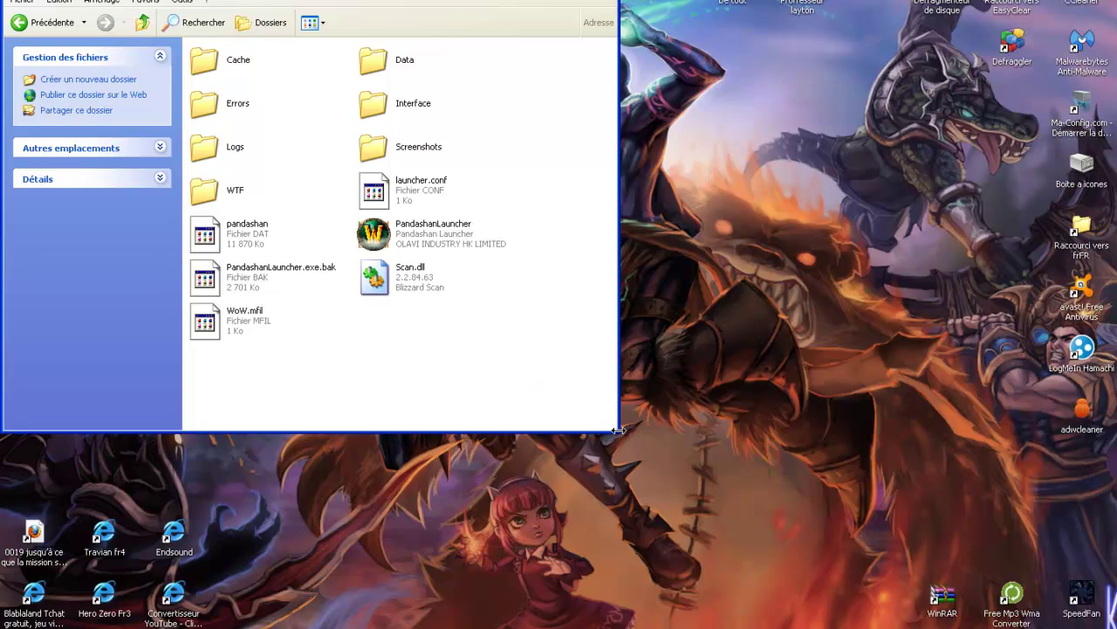
Make the Wowo folder window slightly smaller and reposition it on the desktop.
left_click_drag(618, 433, 597, 411)
left_click(450, 241)
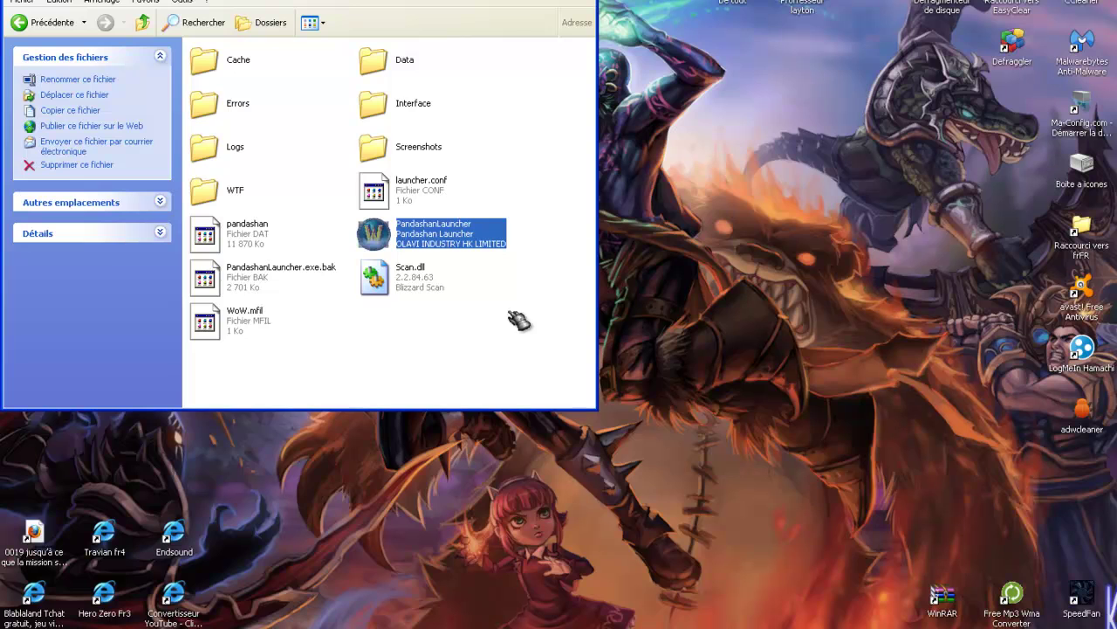
left_click_drag(460, 0, 660, 45)
left_click(692, 351)
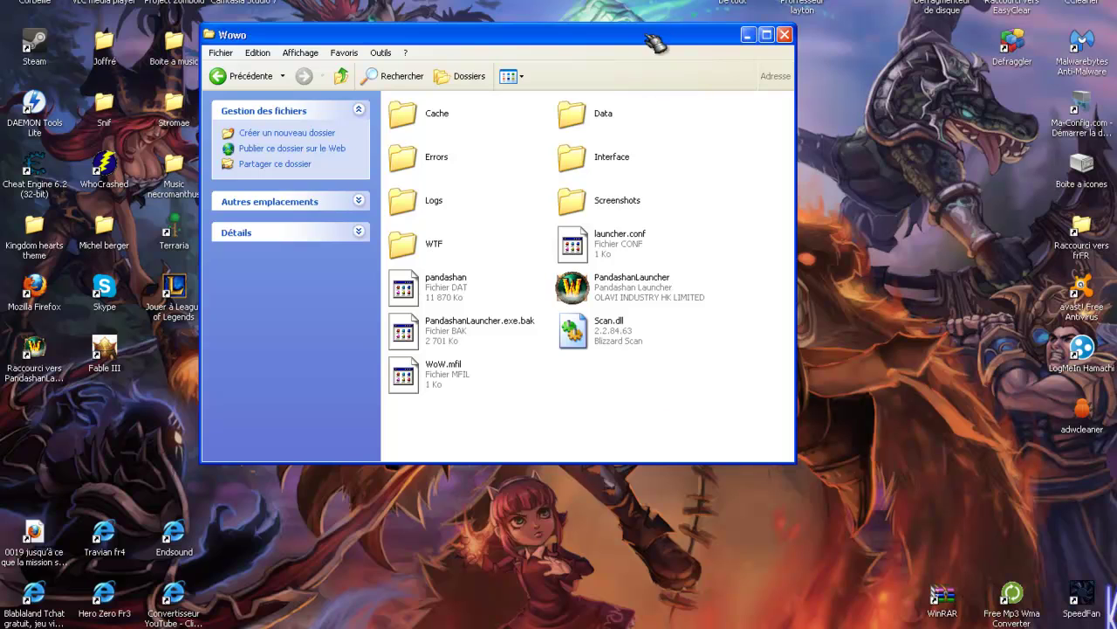
left_click_drag(652, 35, 487, 0)
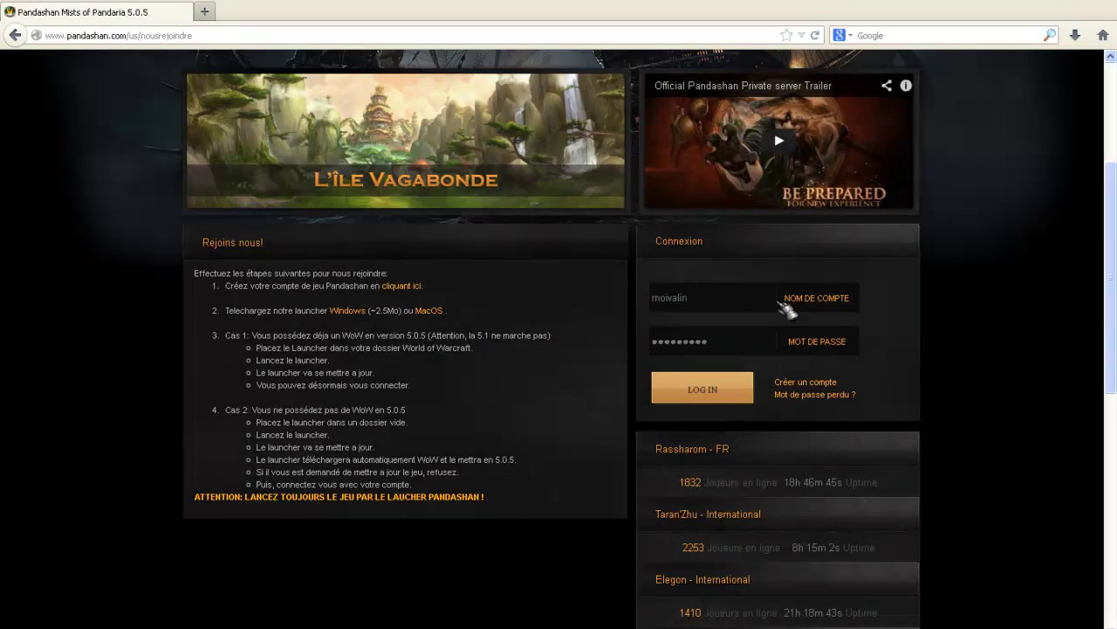
Recheck the Nous rejoindre page in the browser and point out PandashanLauncher in the Wowo folder.
scroll(177, 365, "up", 5)
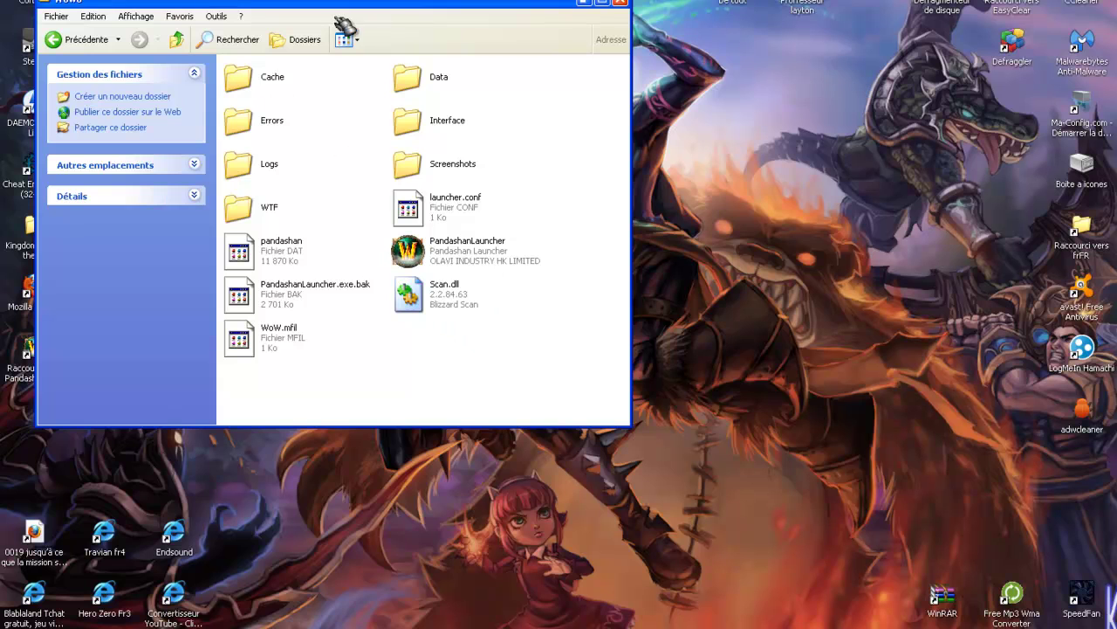
left_click_drag(410, 5, 776, 23)
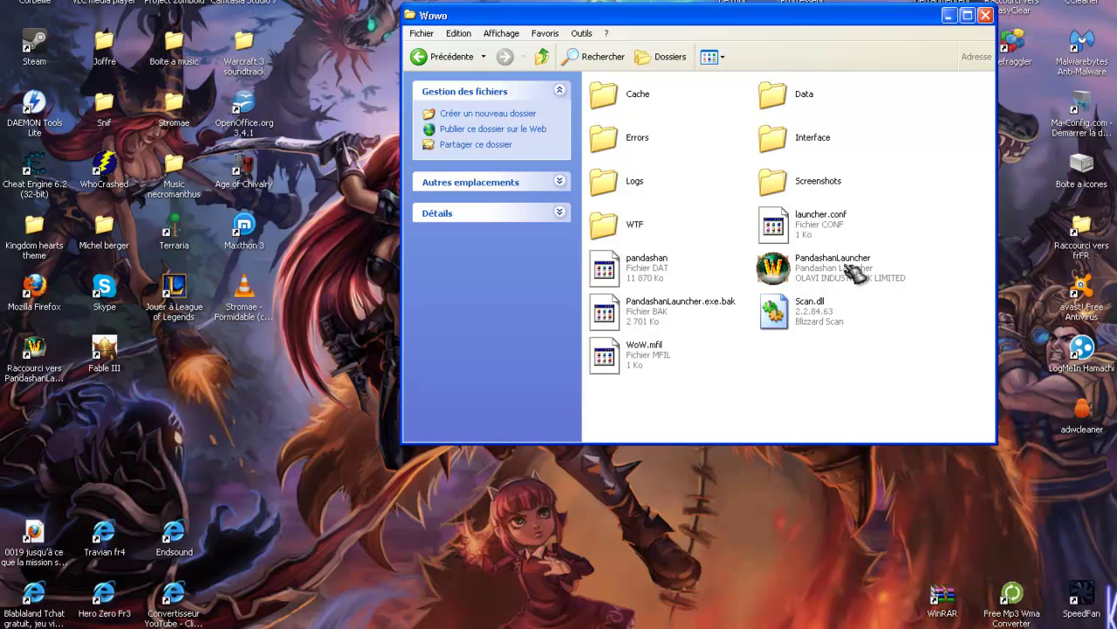
mouse_move(860, 274)
left_click(826, 275)
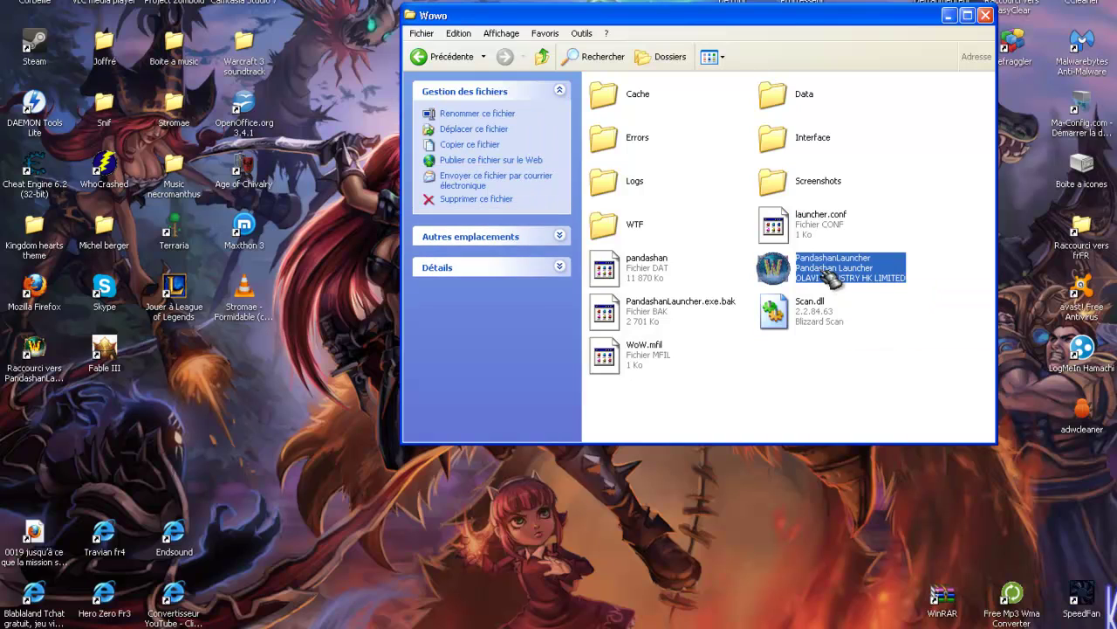
left_click(838, 377)
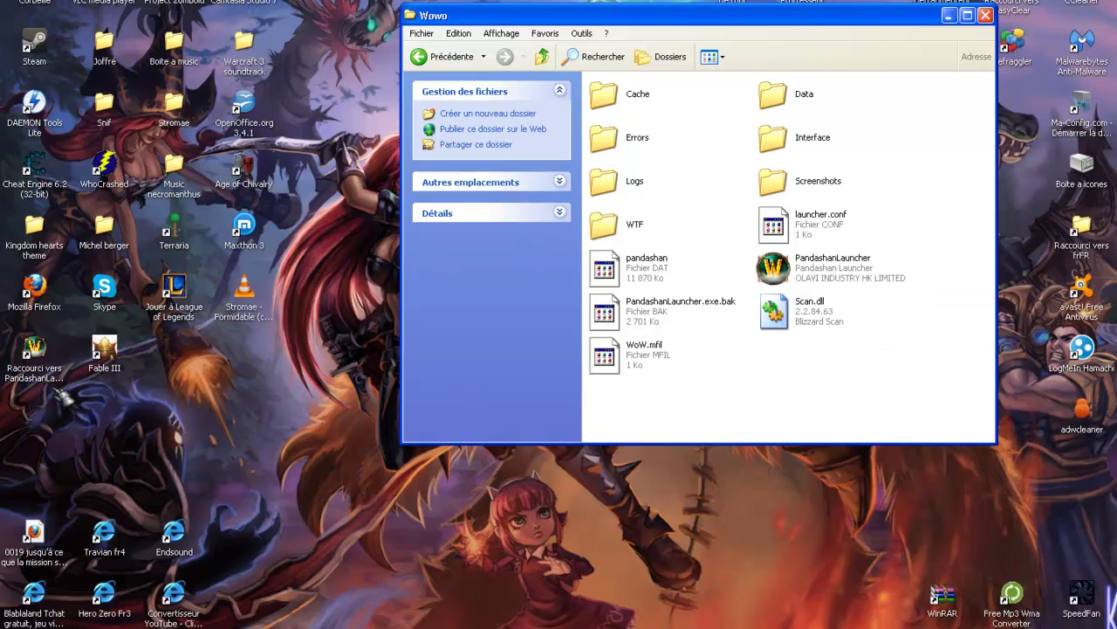
right_click(221, 364)
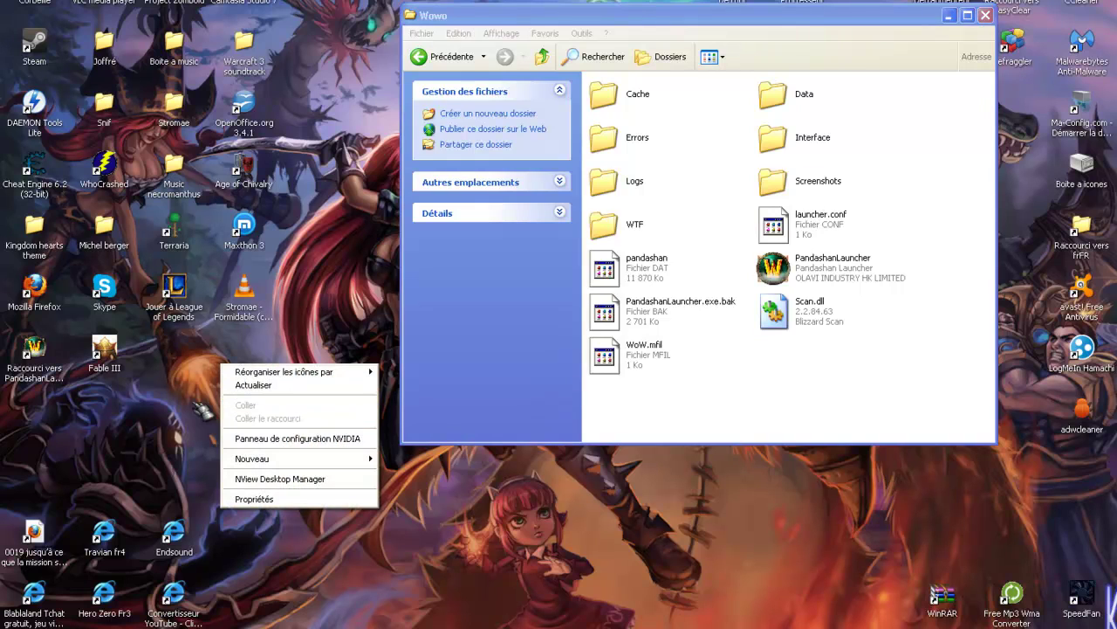
left_click(199, 406)
left_click(897, 124)
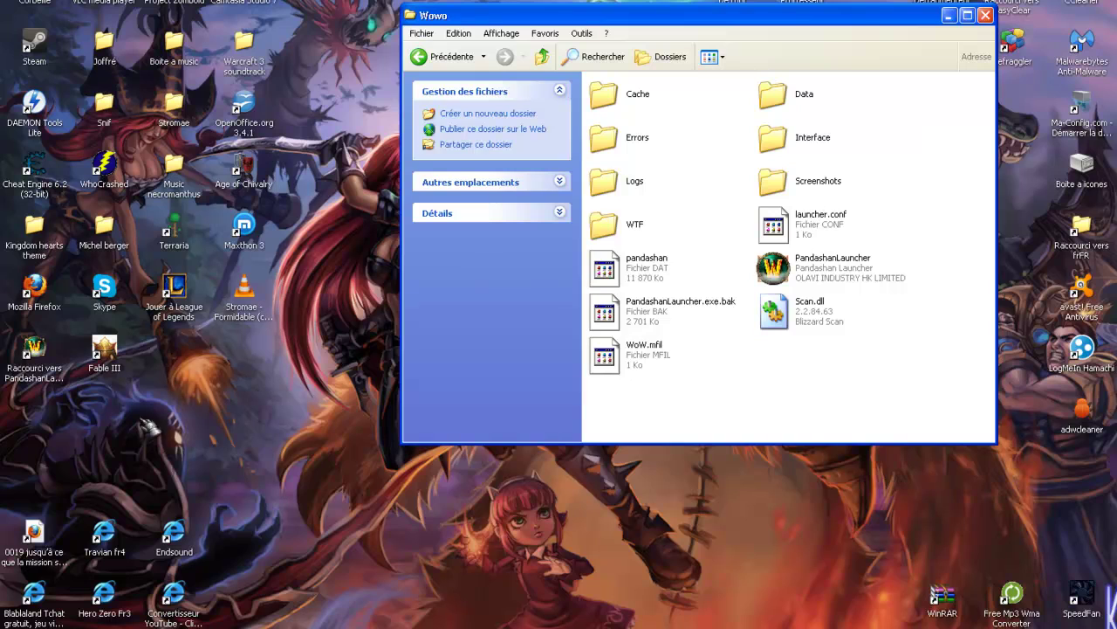
Select the PandashanLauncher shortcut on the desktop and close the Wowo folder window.
left_click(62, 384)
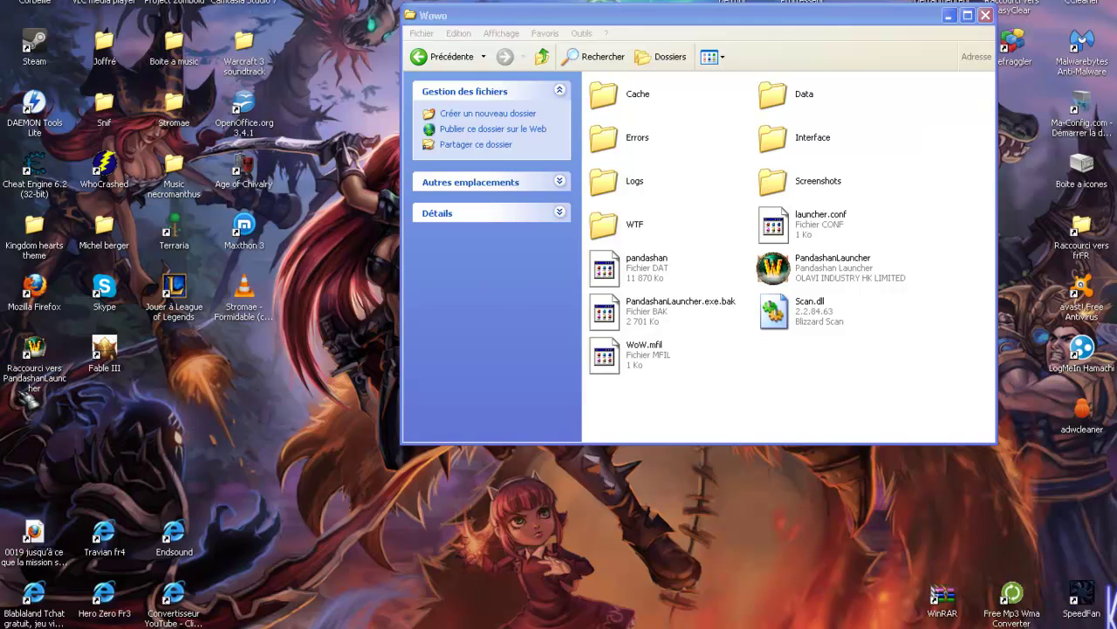
left_click_drag(872, 24, 627, 99)
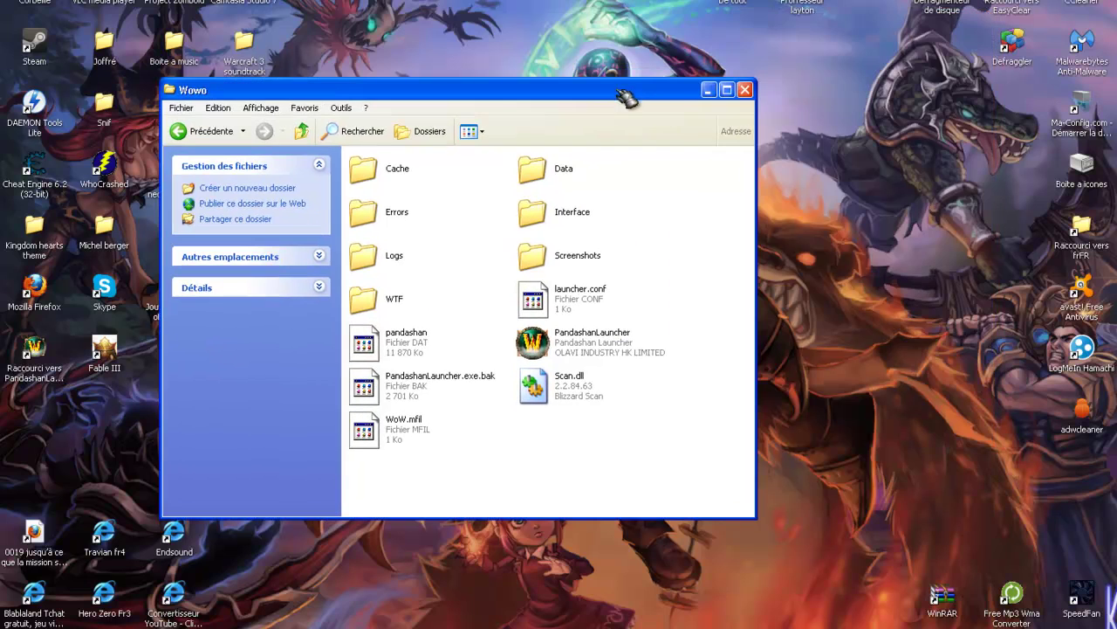
left_click(745, 90)
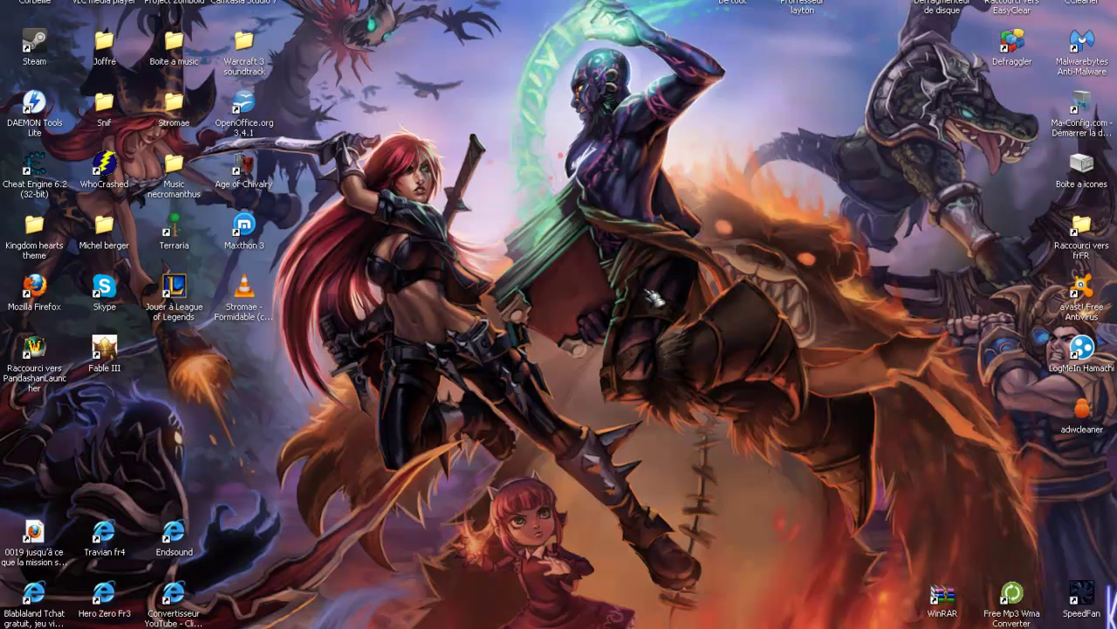